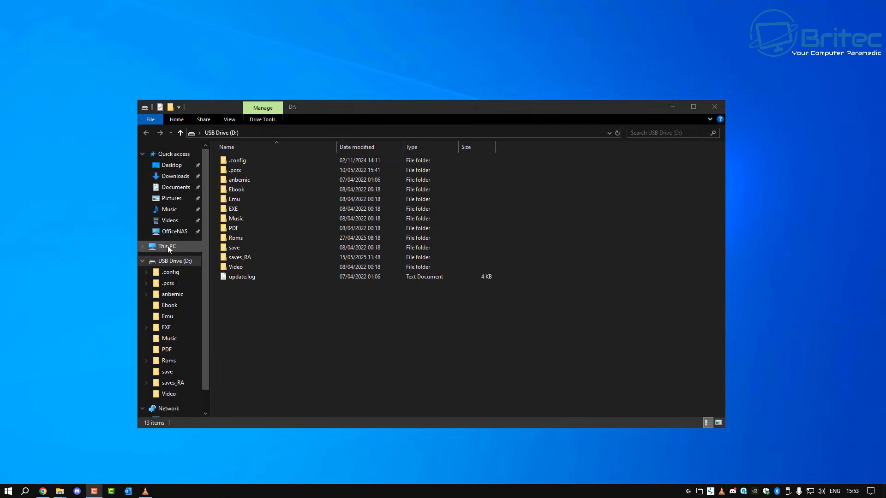
- Browse the 43.9 GB USB Drive (D:) card's folders, then go back to This PC
{"action": "left_click", "coordinate": [167, 247]}
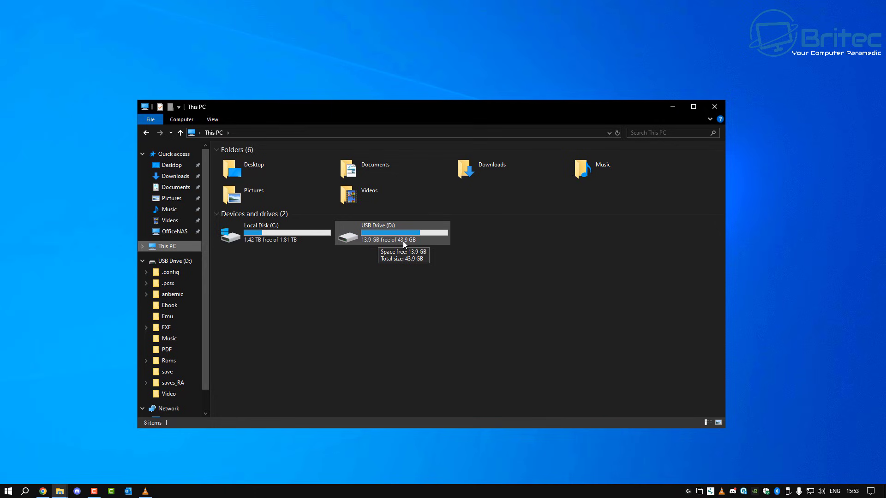
{"action": "double_click", "coordinate": [403, 241]}
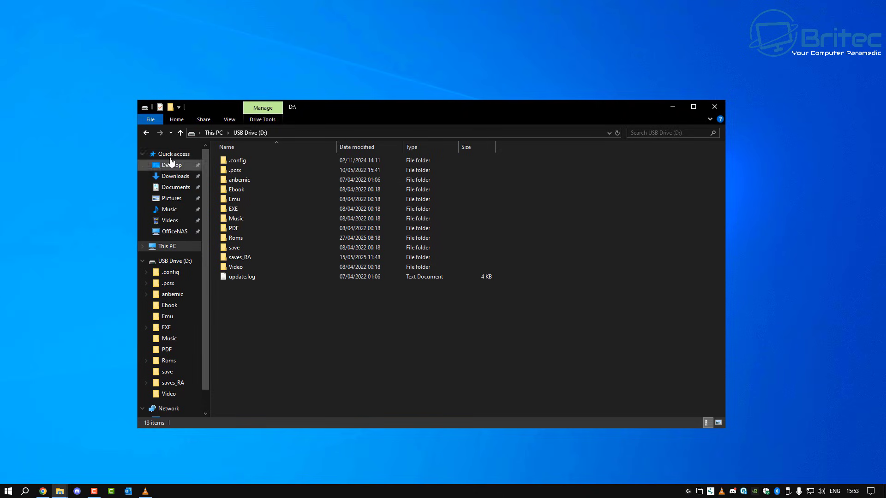
{"action": "left_click", "coordinate": [145, 132]}
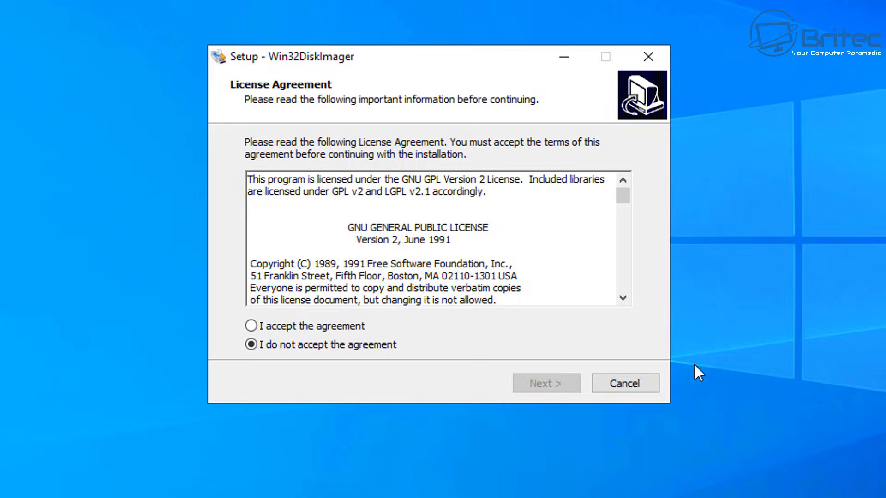
- Install Win32DiskImager with default location and Start menu folder plus a desktop shortcut, then launch it
{"action": "left_click", "coordinate": [250, 325]}
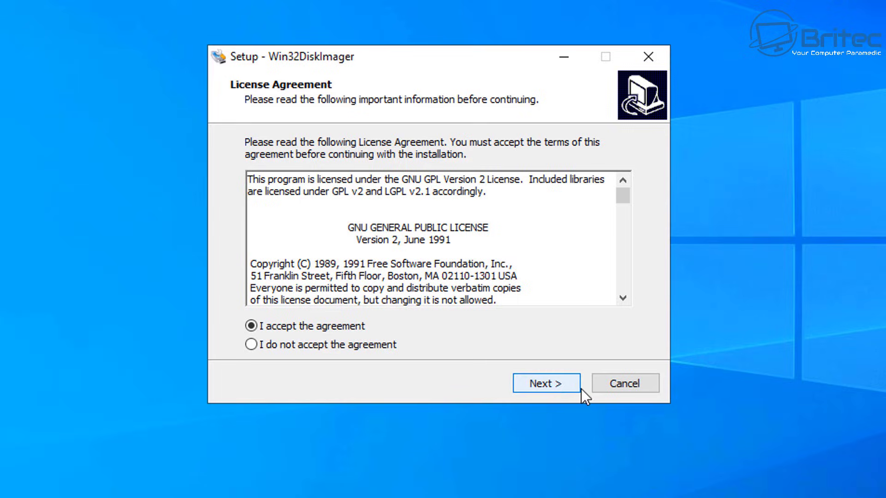
{"action": "left_click", "coordinate": [560, 389]}
{"action": "left_click", "coordinate": [559, 388]}
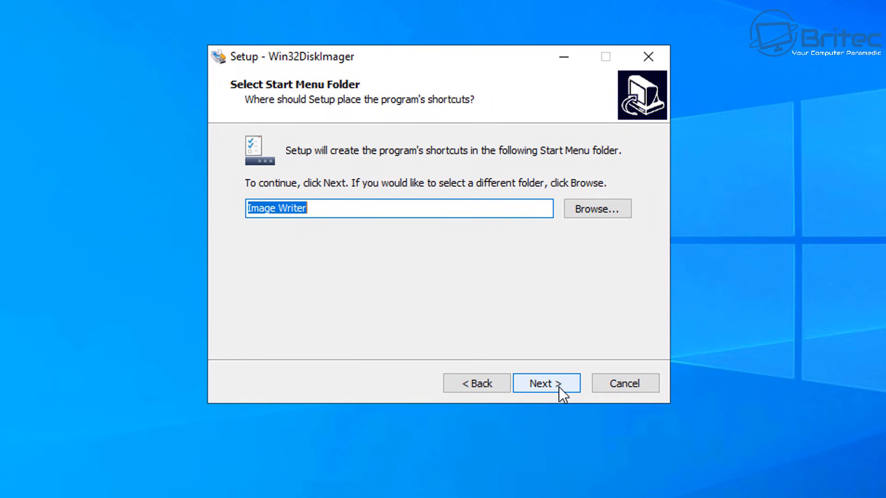
{"action": "left_click", "coordinate": [559, 389]}
{"action": "left_click", "coordinate": [291, 204]}
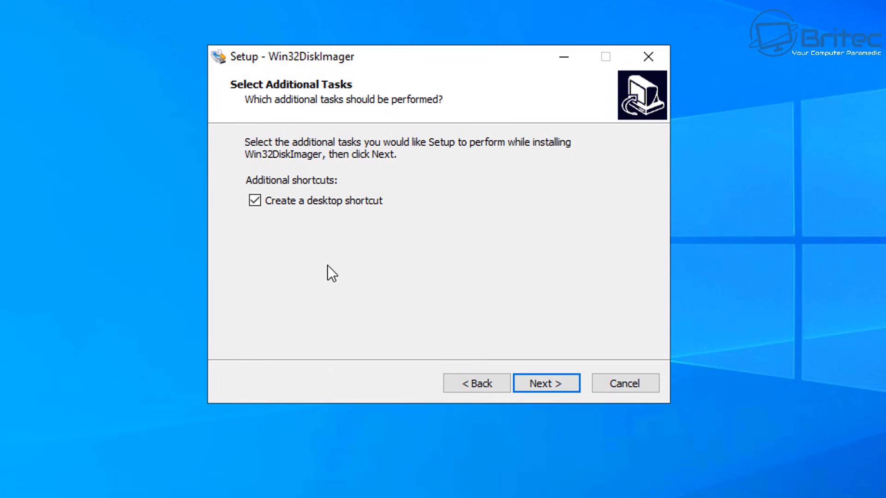
{"action": "left_click", "coordinate": [549, 388]}
{"action": "left_click", "coordinate": [550, 389]}
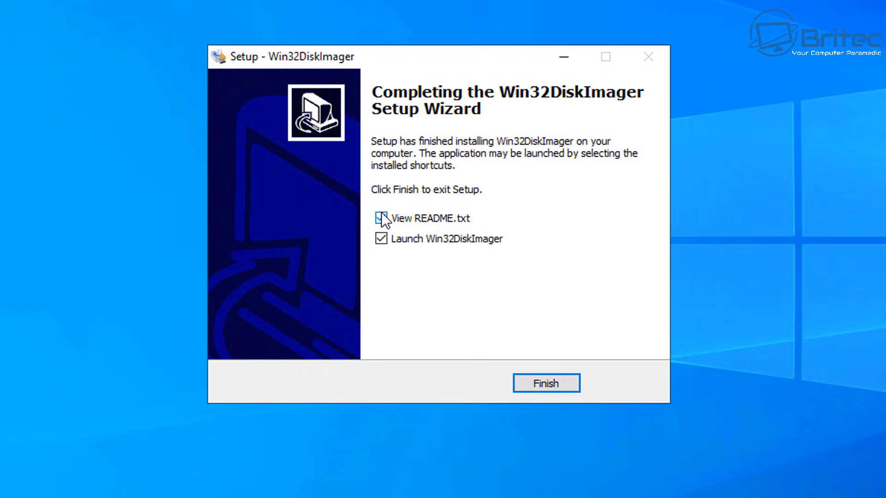
{"action": "left_click", "coordinate": [529, 384]}
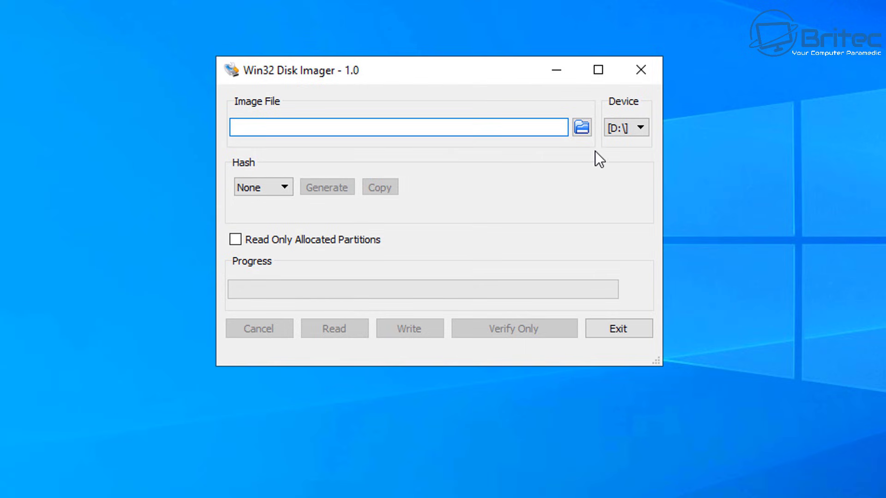
- Keep [D:\] as the source device and bring up the image file chooser
{"action": "left_click", "coordinate": [640, 128]}
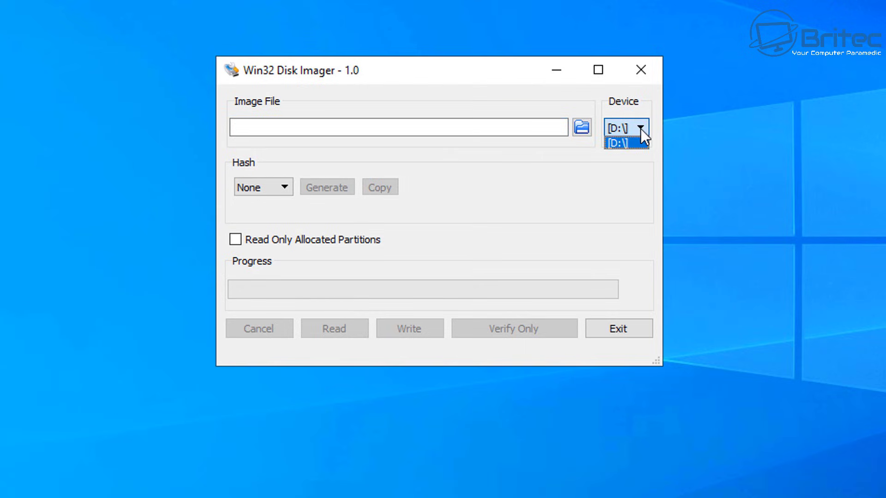
{"action": "left_click", "coordinate": [637, 137]}
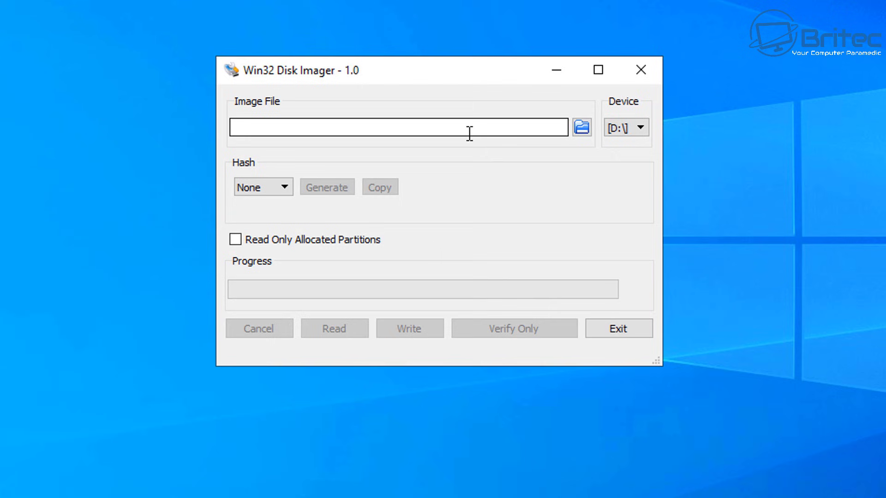
{"action": "left_click", "coordinate": [582, 128]}
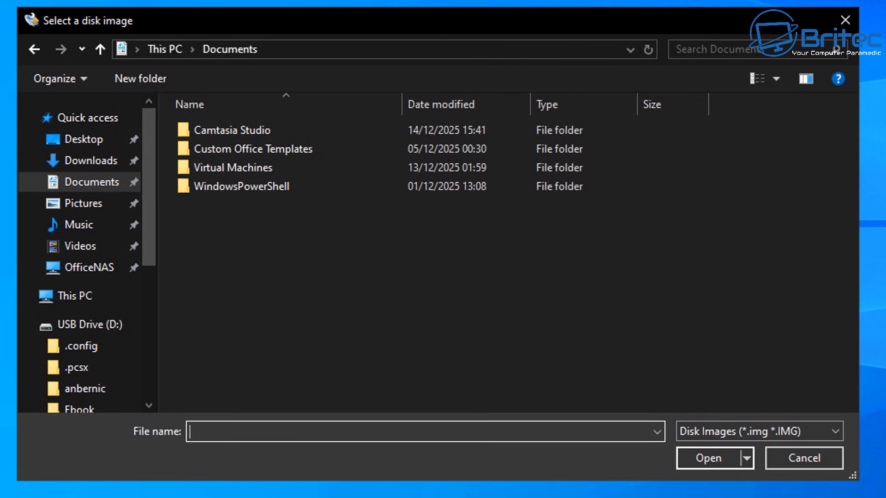
- Name the image file anbernic-rg35xx-pro.img in Documents, hyphenating the spaces, and confirm it
{"action": "type", "text": "anbernic rg35xx pro"}
{"action": "left_click", "coordinate": [233, 432]}
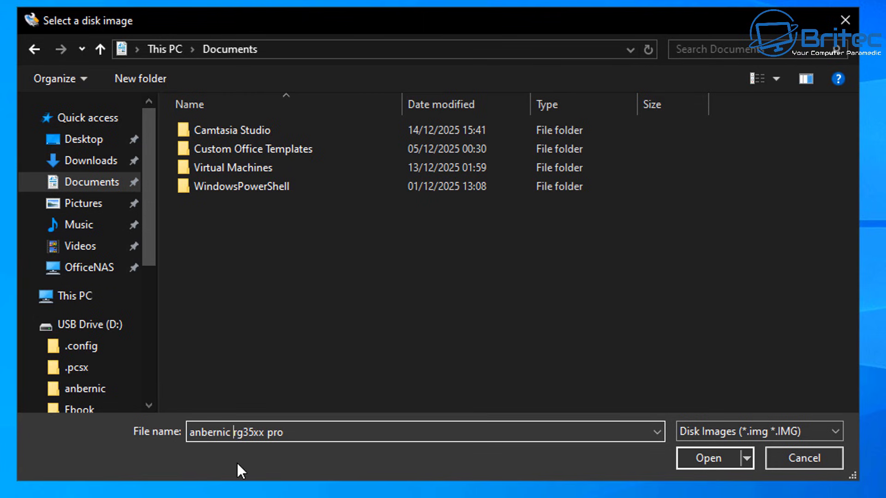
{"action": "key", "text": "BackSpace"}
{"action": "type", "text": "-"}
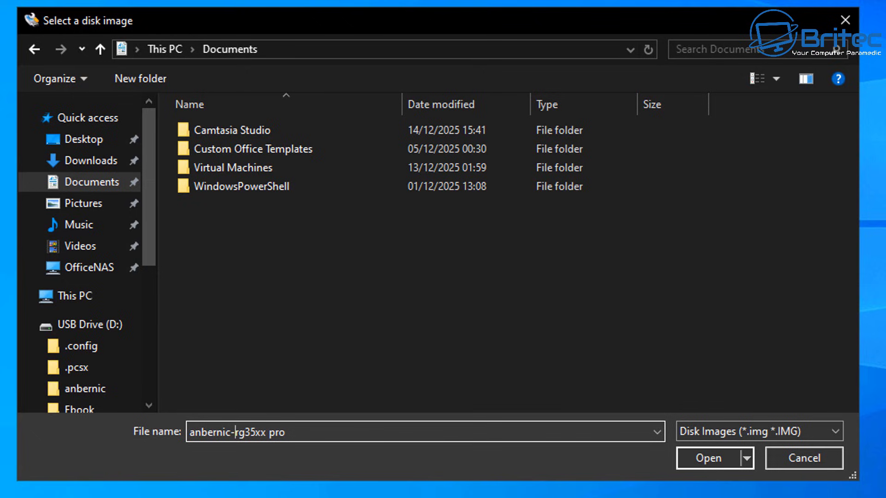
{"action": "left_click", "coordinate": [269, 432]}
{"action": "key", "text": "BackSpace"}
{"action": "type", "text": "-"}
{"action": "left_click", "coordinate": [300, 428]}
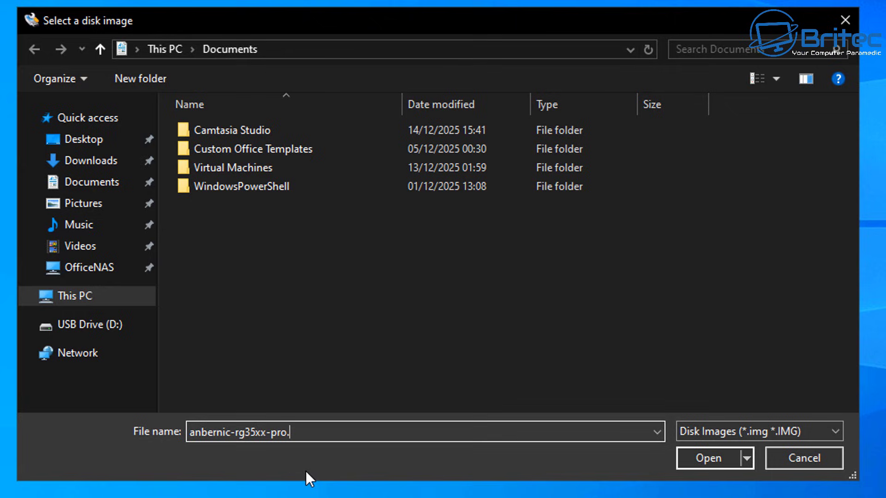
{"action": "type", "text": "img"}
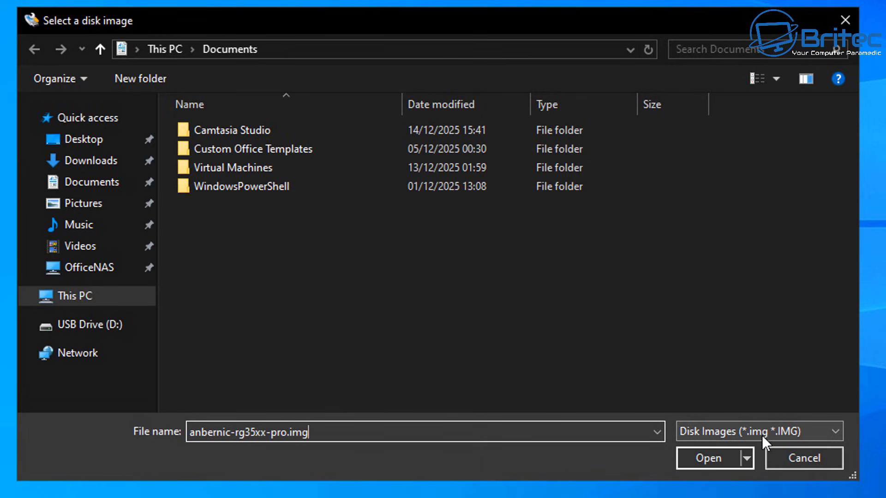
{"action": "left_click", "coordinate": [728, 463]}
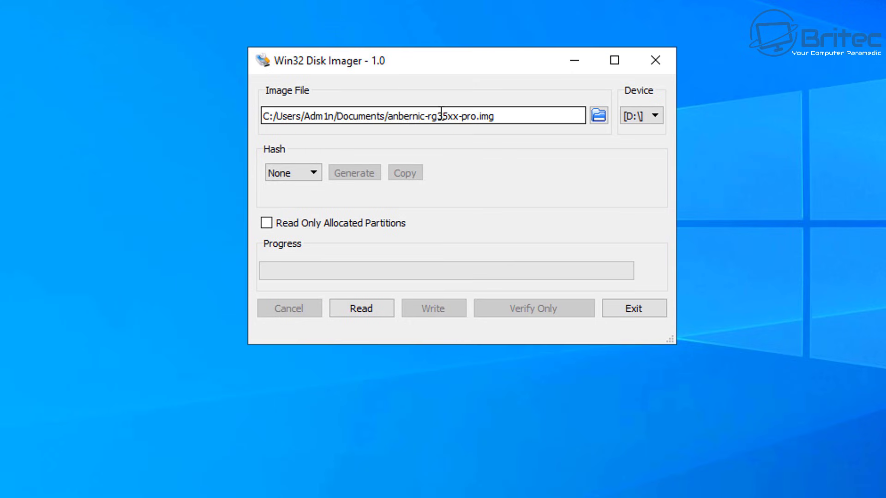
- Read the D: card into a 58.2 GB anbernic-rg35xx-pro.img image and dismiss the success message
{"action": "left_click", "coordinate": [342, 312]}
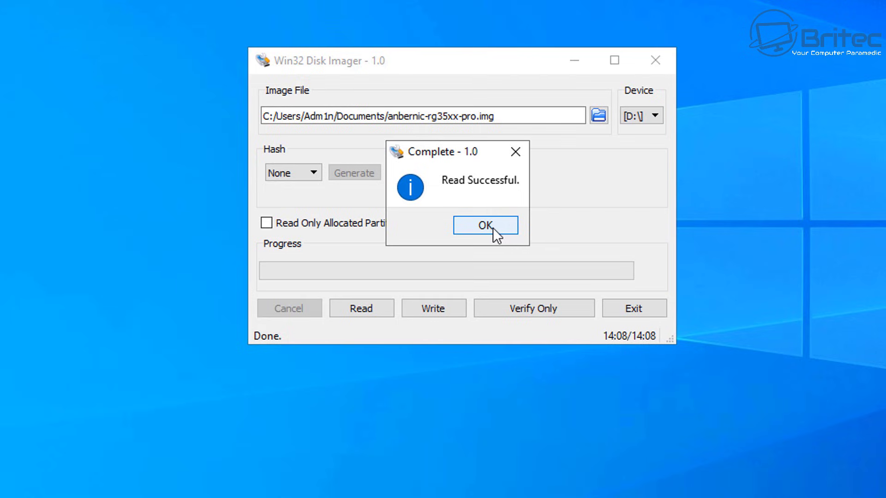
{"action": "left_click", "coordinate": [485, 225]}
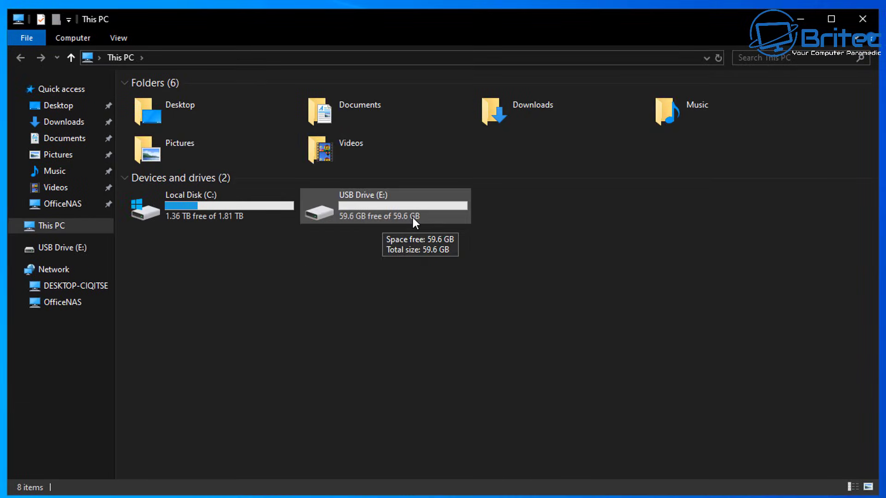
- Open USB Drive (E:) to confirm the 59.6 GB card is empty
{"action": "left_click", "coordinate": [412, 217]}
{"action": "double_click", "coordinate": [413, 217]}
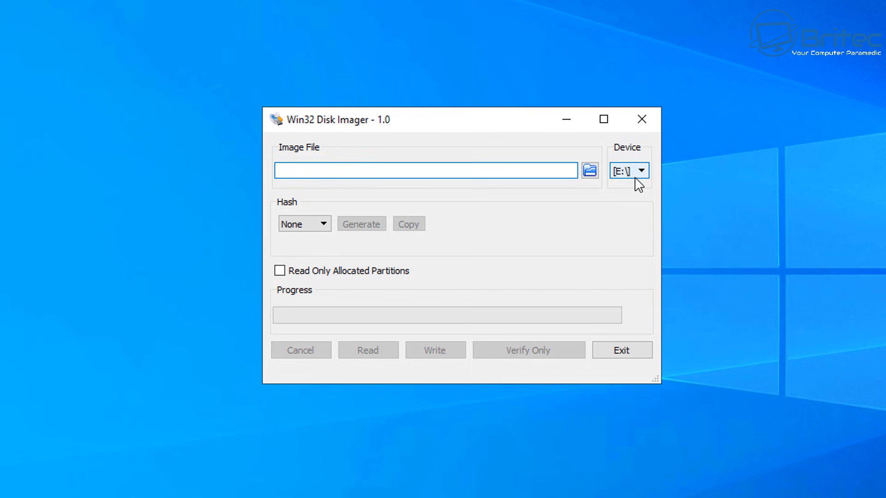
- Load anbernic-rg35xx-pro.img as the image file and start writing it to E:
{"action": "left_click", "coordinate": [589, 171]}
{"action": "left_click", "coordinate": [277, 216]}
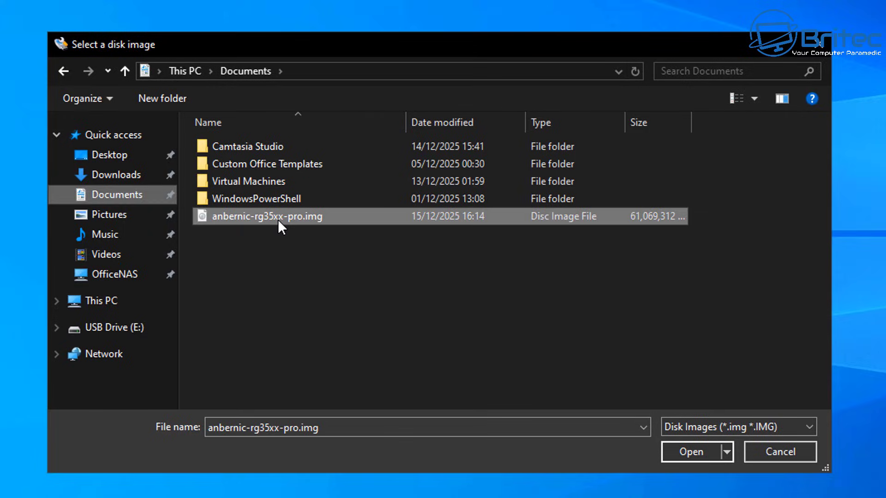
{"action": "left_click", "coordinate": [689, 452]}
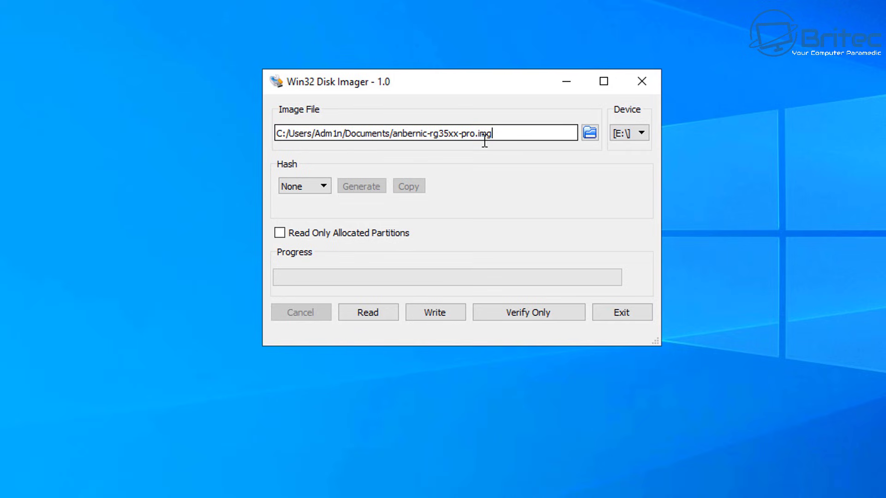
{"action": "left_click", "coordinate": [449, 315]}
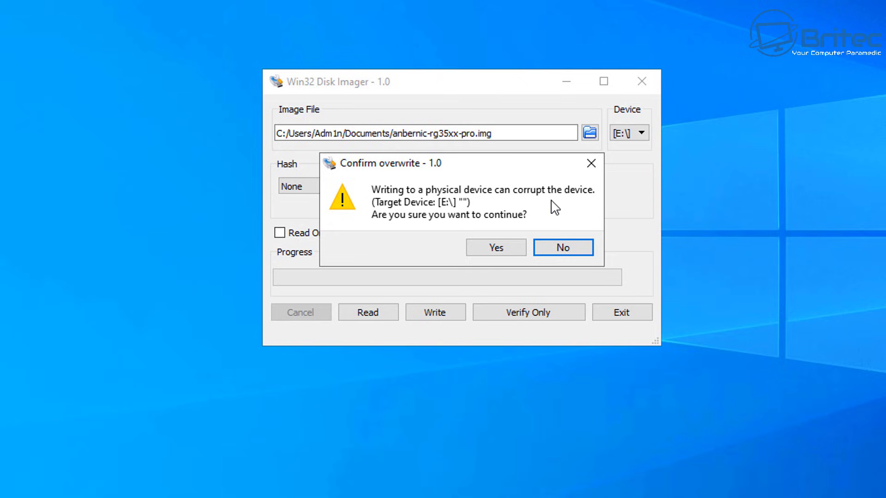
- Approve overwriting the E: card so the image write begins
{"action": "left_click", "coordinate": [488, 254]}
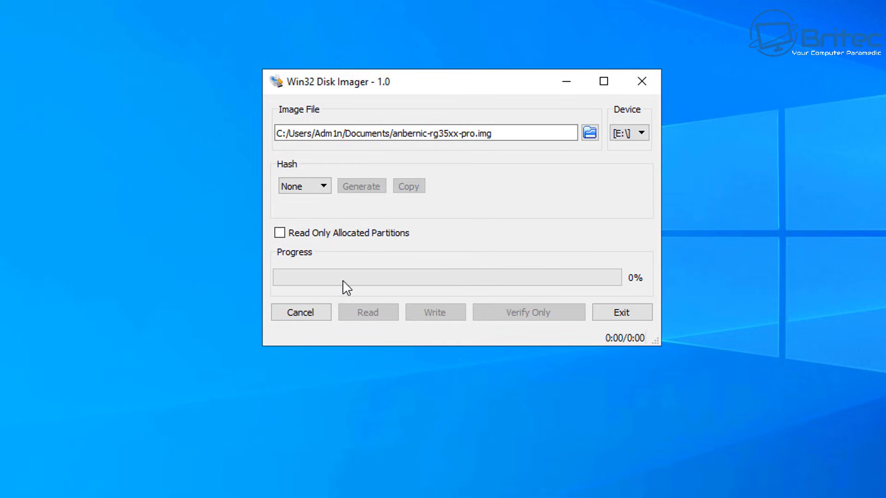